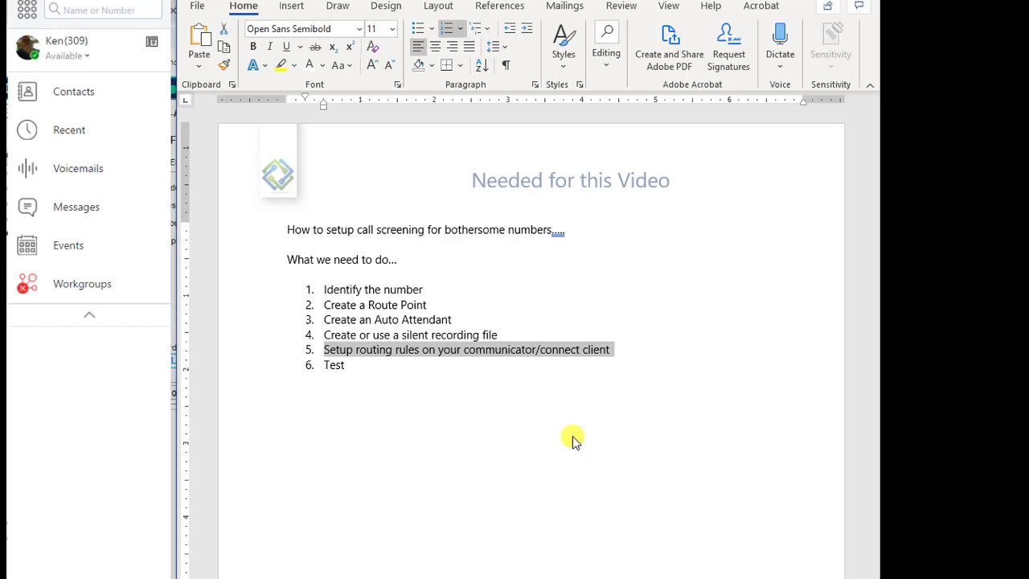
Highlight the 'Identify the number' step in the checklist, clearing the other highlights.
left_click(580, 317)
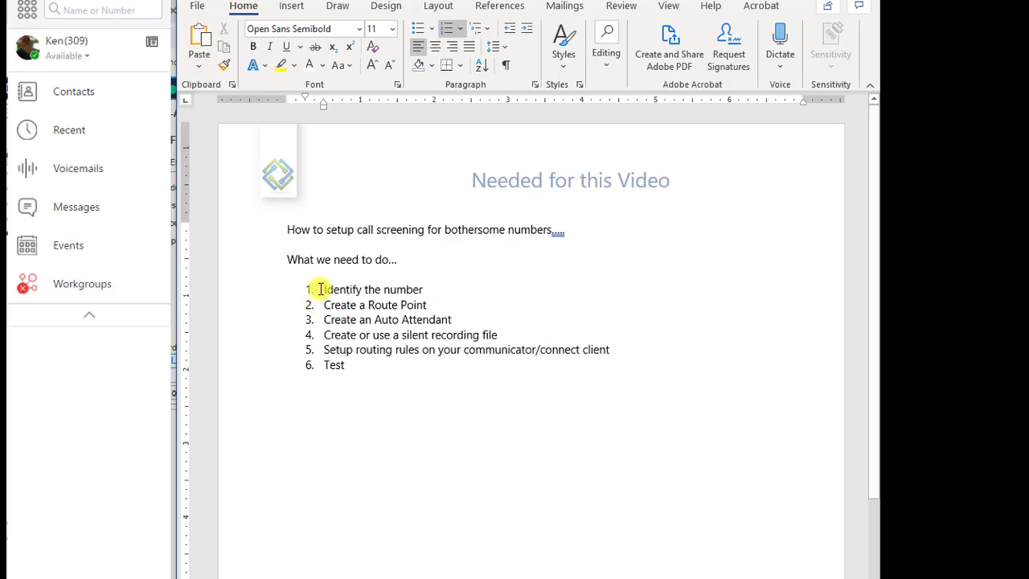
left_click_drag(320, 289, 426, 289)
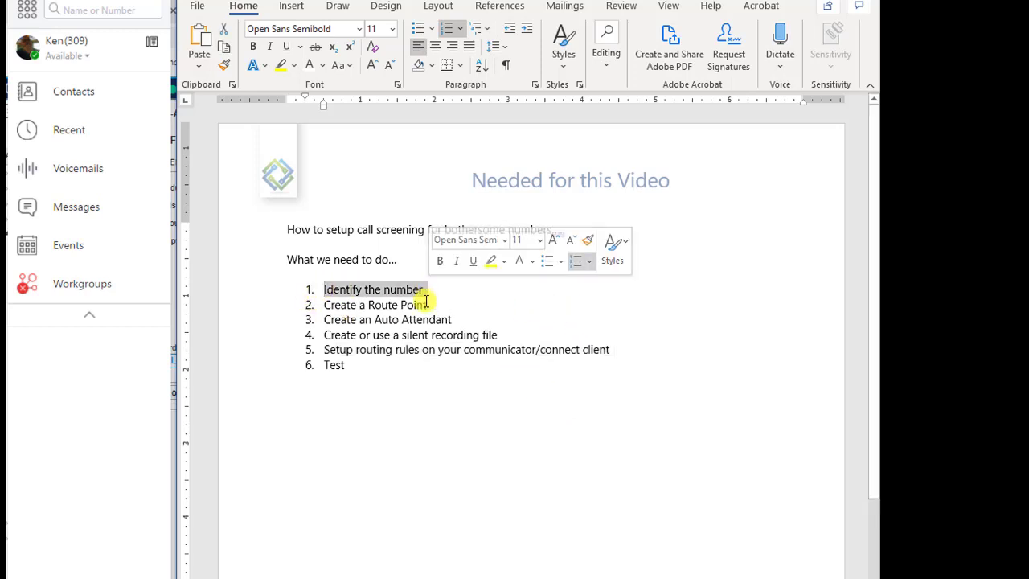
left_click(439, 306)
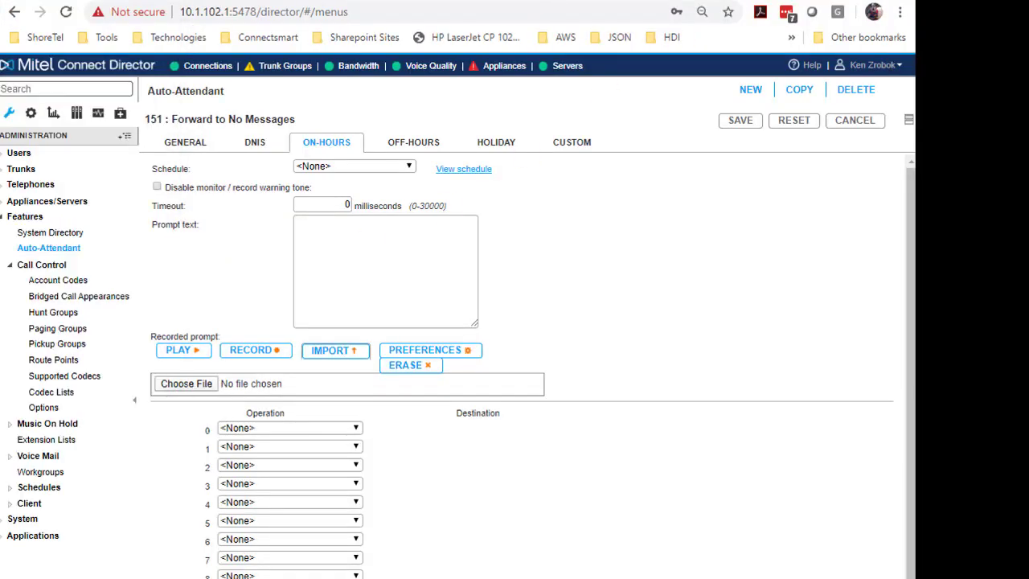
Search 'Route' to open the No Messages route point (extension 150) and review its Routing and General settings.
left_click(50, 86)
type("Route")
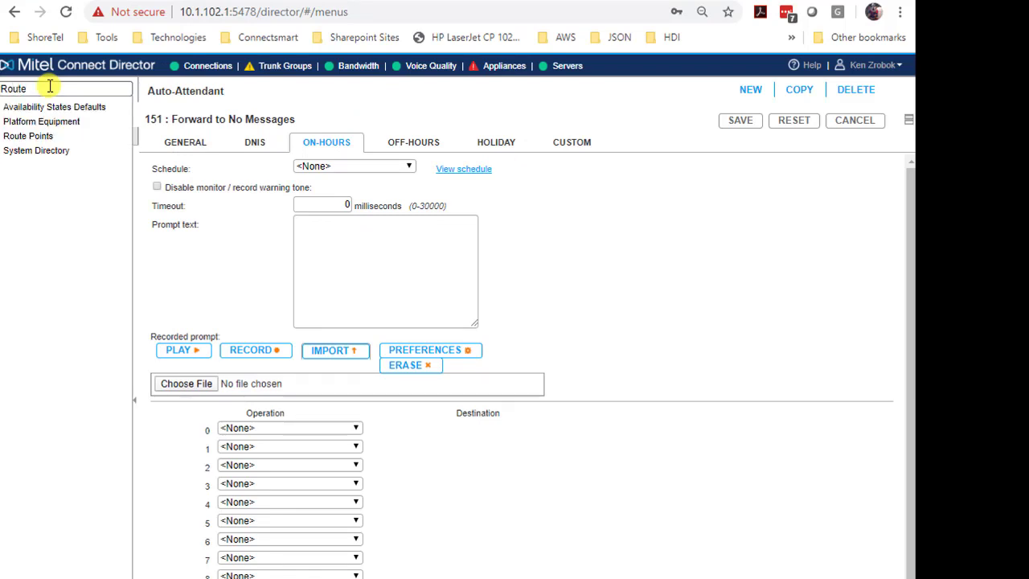
left_click(15, 135)
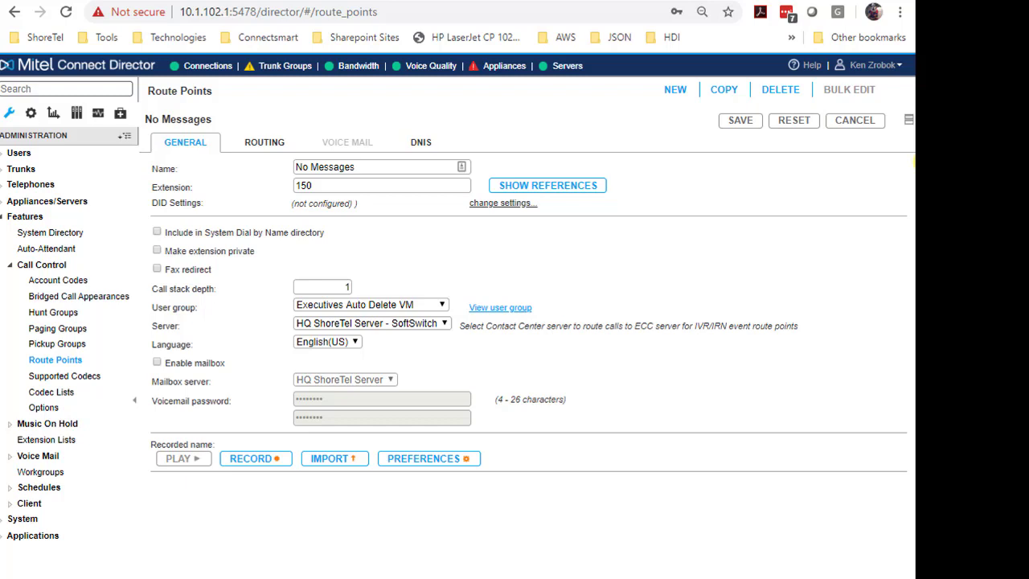
left_click(266, 143)
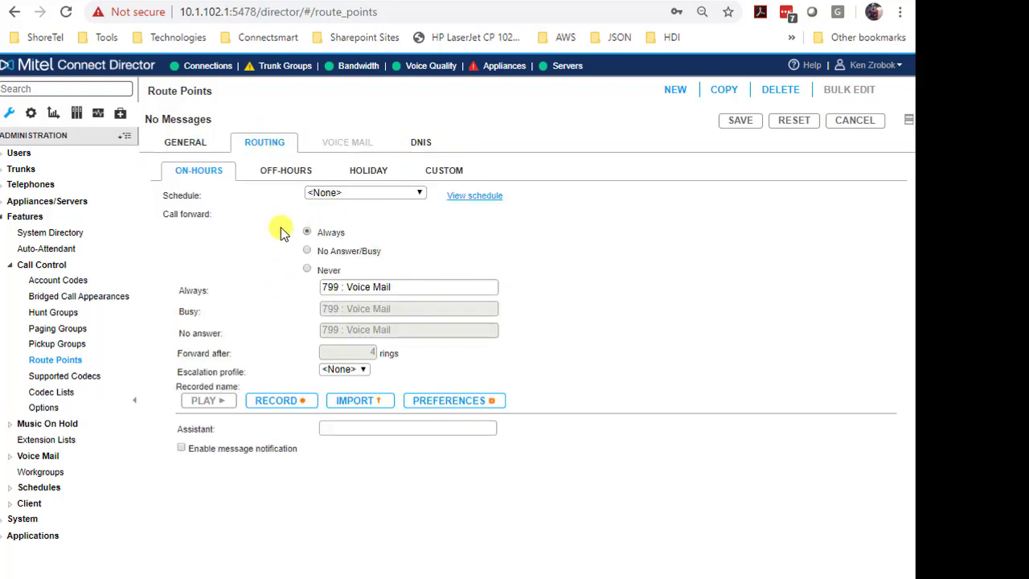
left_click(202, 144)
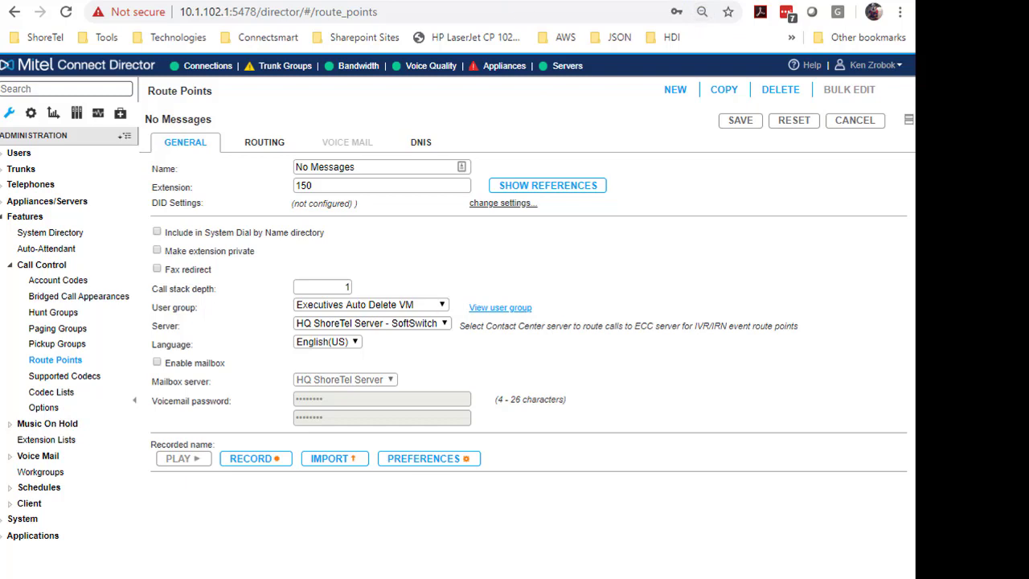
Review the Create a Route Point, Create an Auto Attendant and silent recording file steps in the Word checklist, then return to Director.
key("alt+Tab")
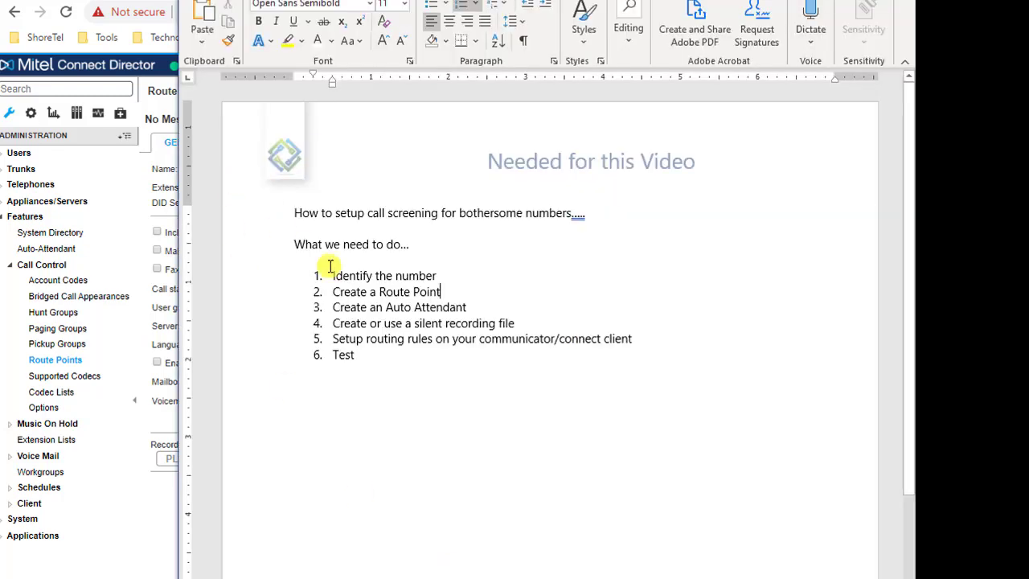
triple_click(446, 289)
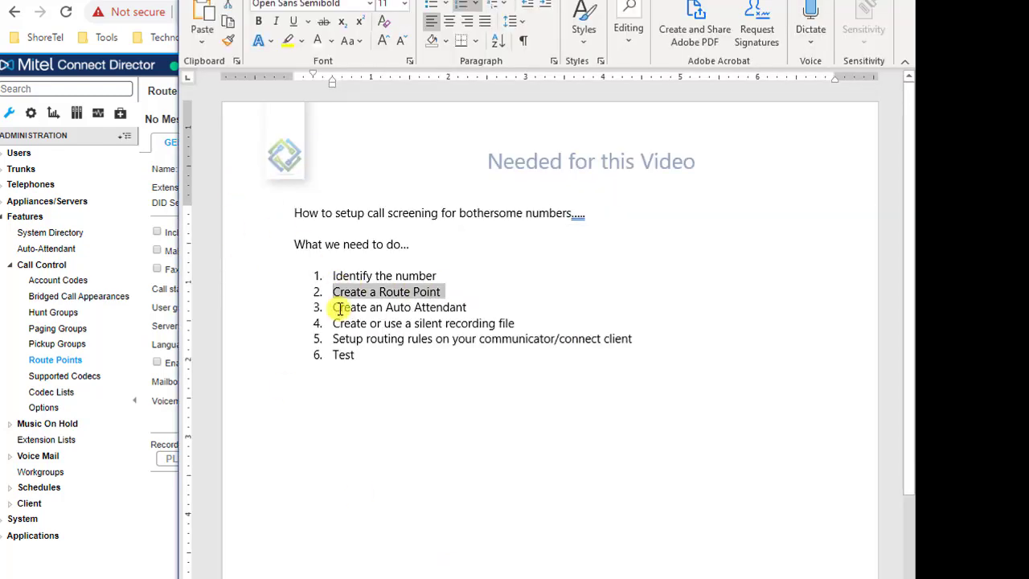
triple_click(455, 307)
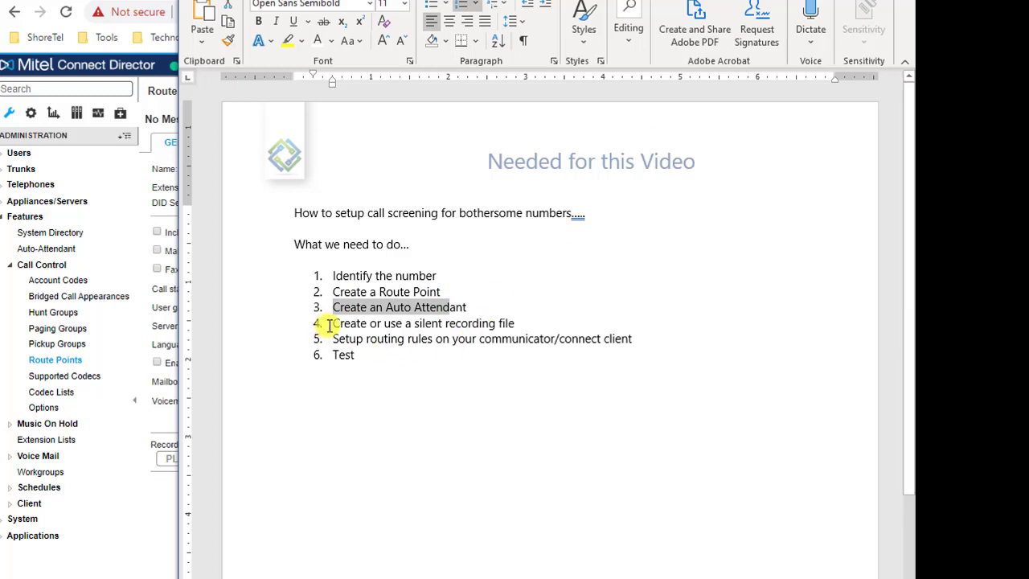
left_click_drag(329, 323, 515, 323)
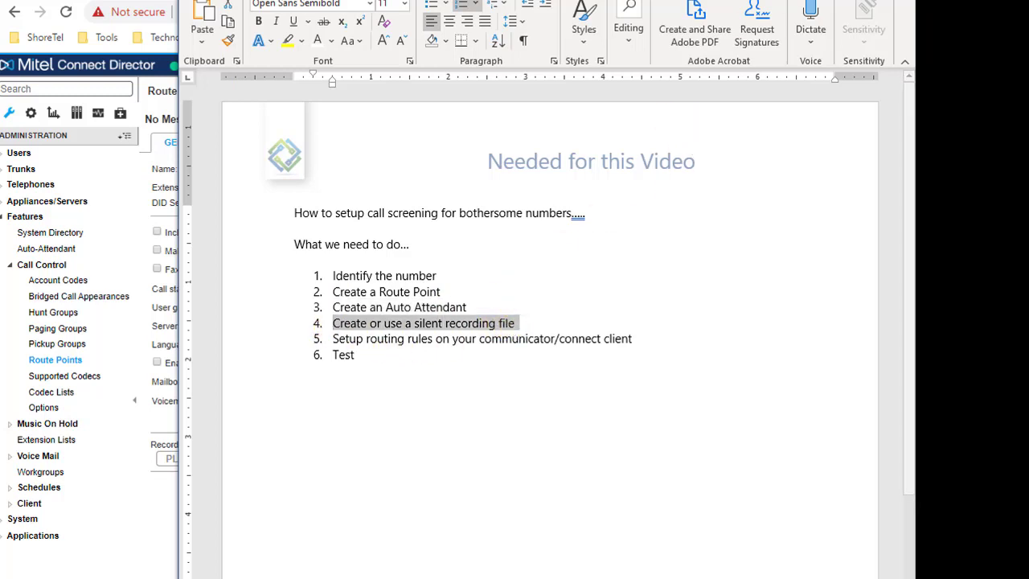
key("alt+Tab")
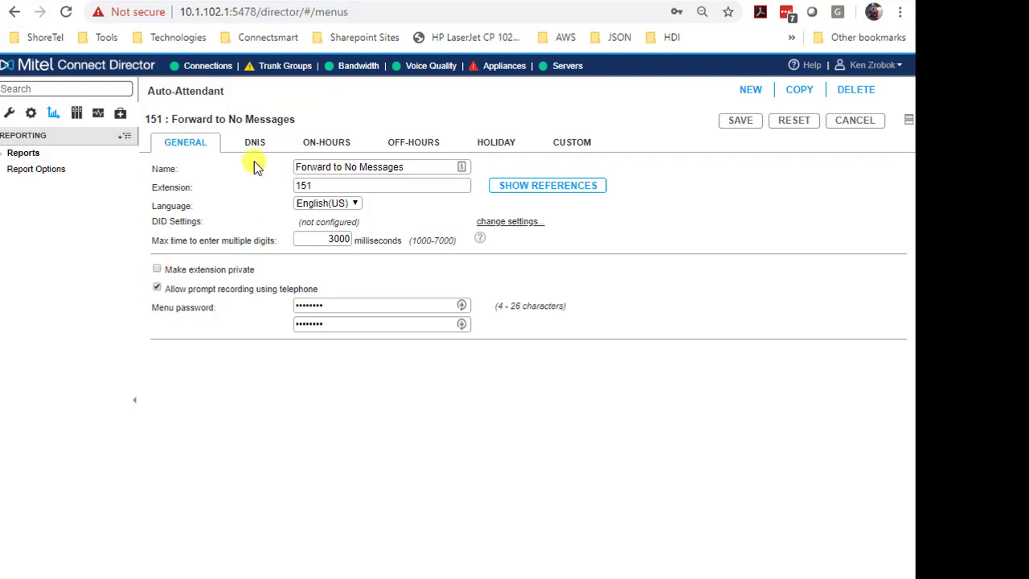
Show menu 151's On-Hours settings and check the 0 ms timeout going to extension 150.
left_click(319, 147)
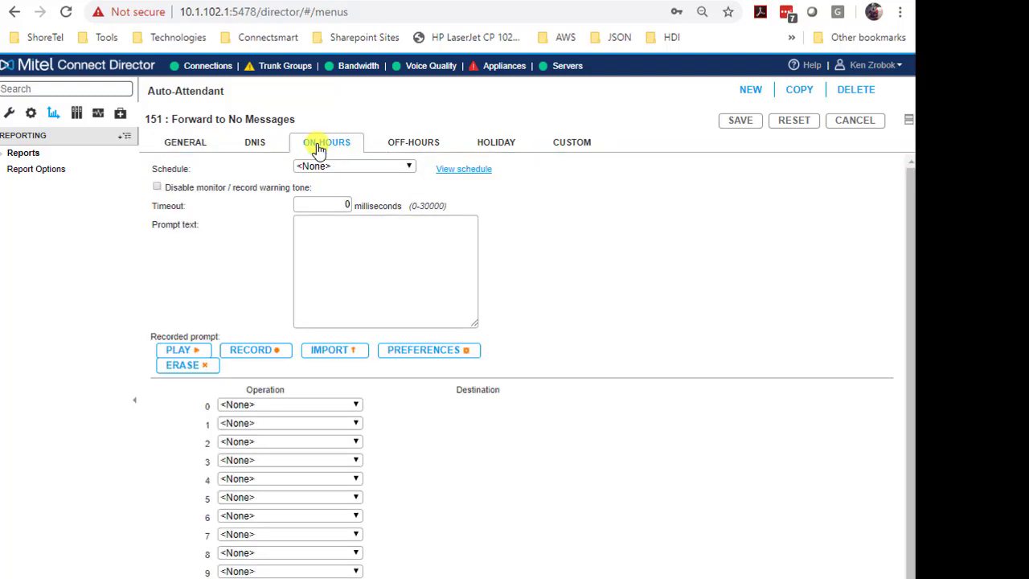
left_click_drag(147, 210, 180, 206)
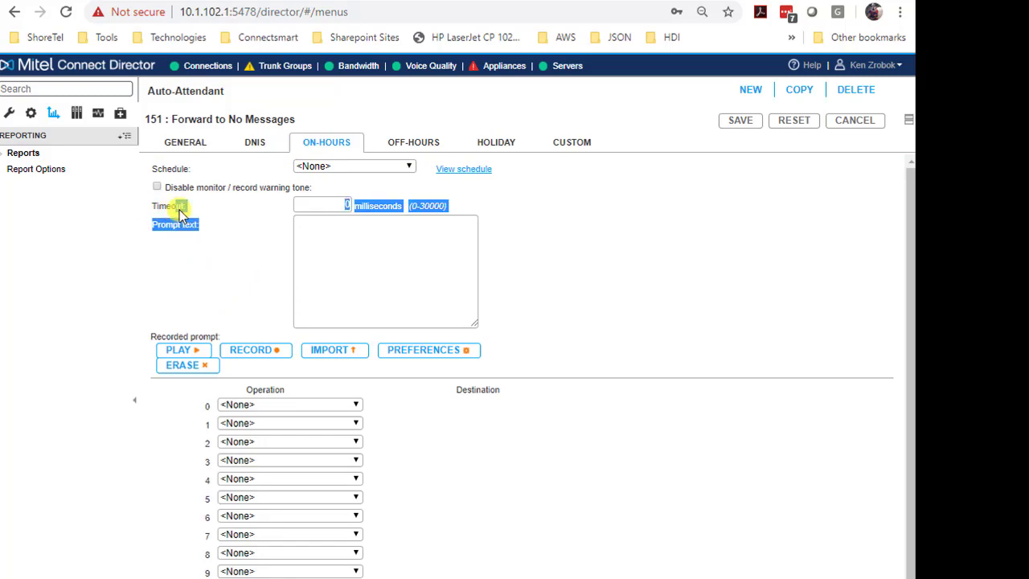
left_click(225, 206)
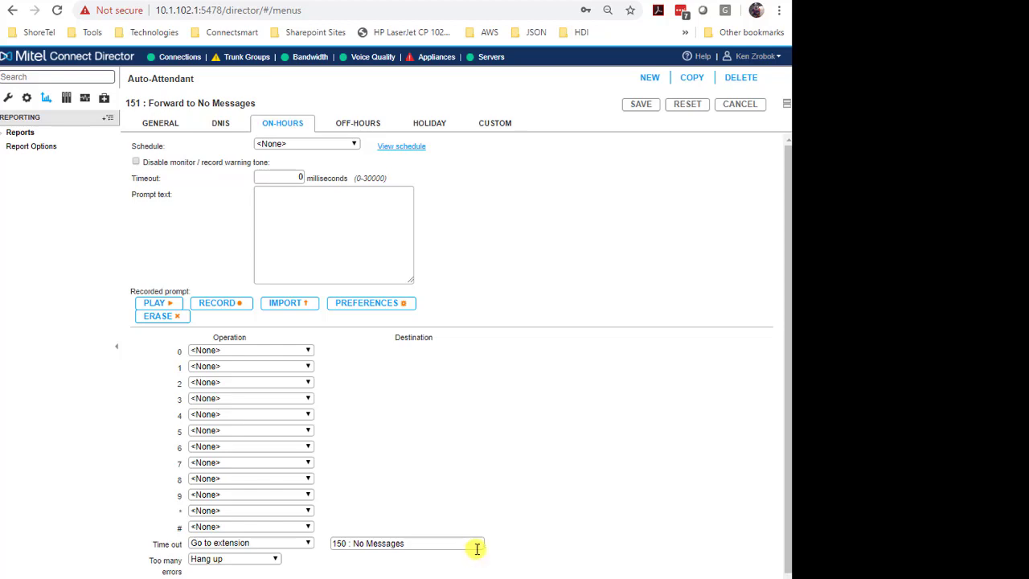
Set the time-out action to Take a message and save, noting the flagged 150 : No Messages destination.
left_click(308, 543)
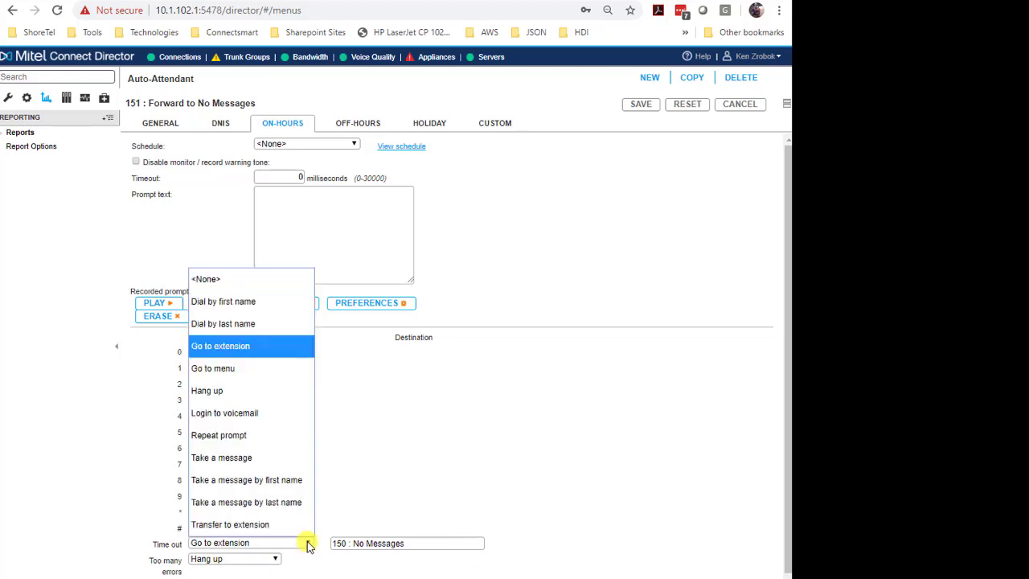
left_click(287, 457)
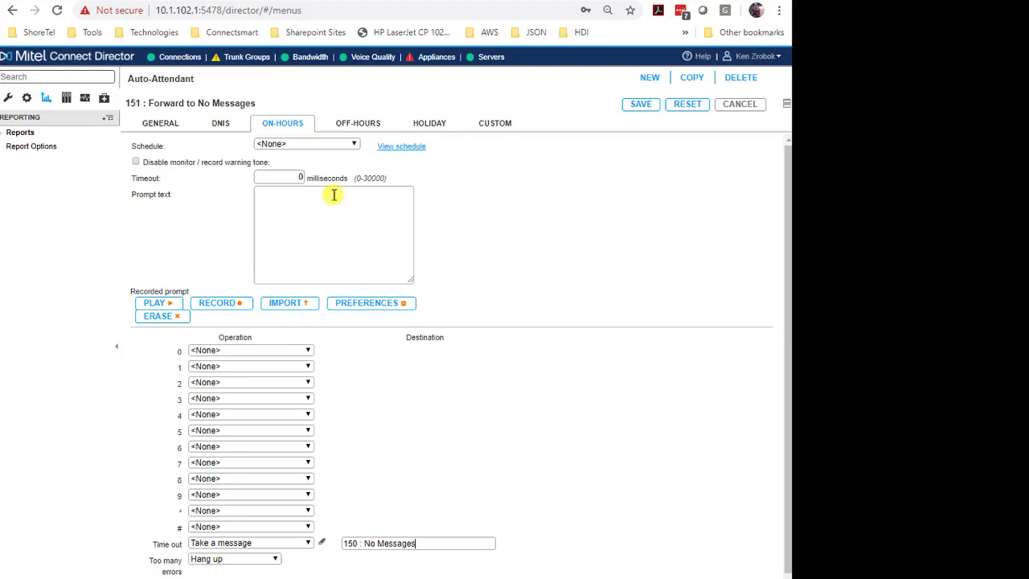
left_click(641, 105)
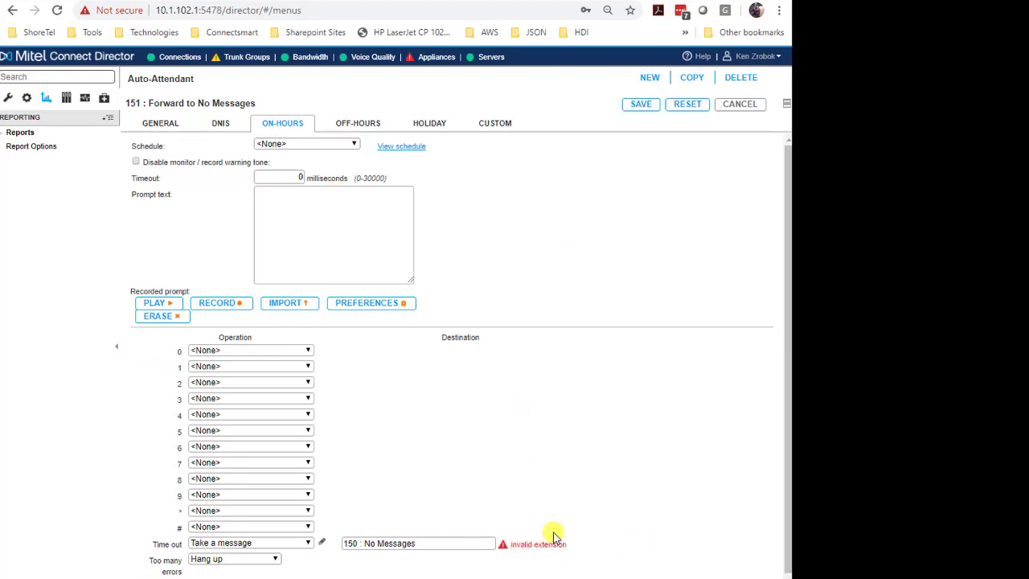
left_click_drag(498, 546, 570, 547)
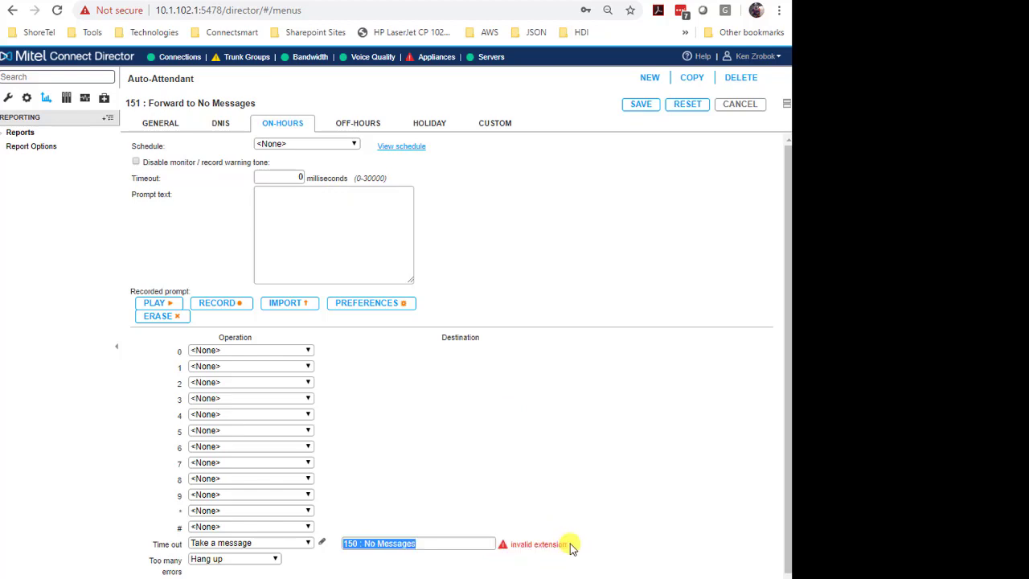
left_click(584, 544)
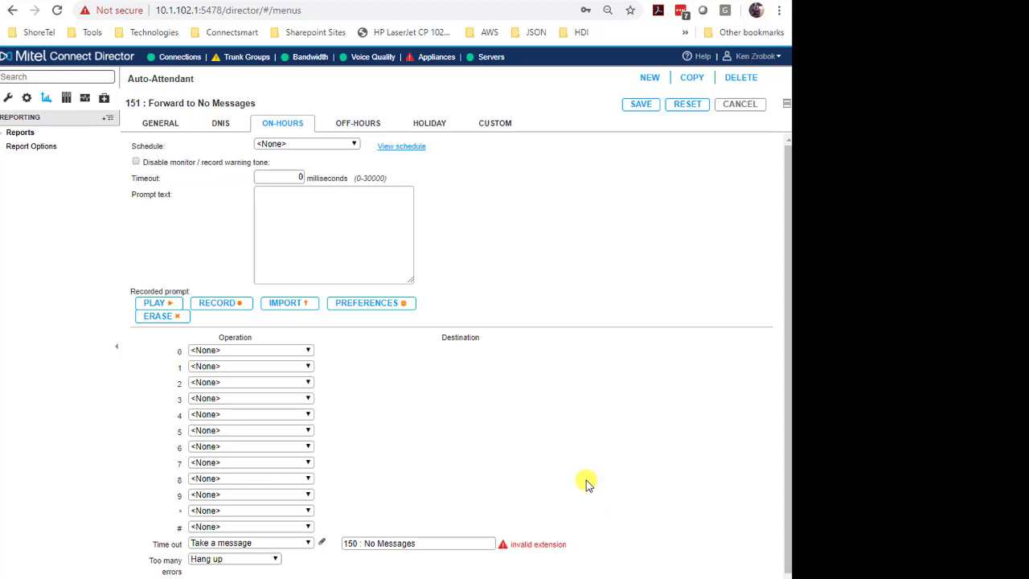
Change the time-out action to Go to extension 150 : No Messages.
left_click(299, 543)
left_click(275, 352)
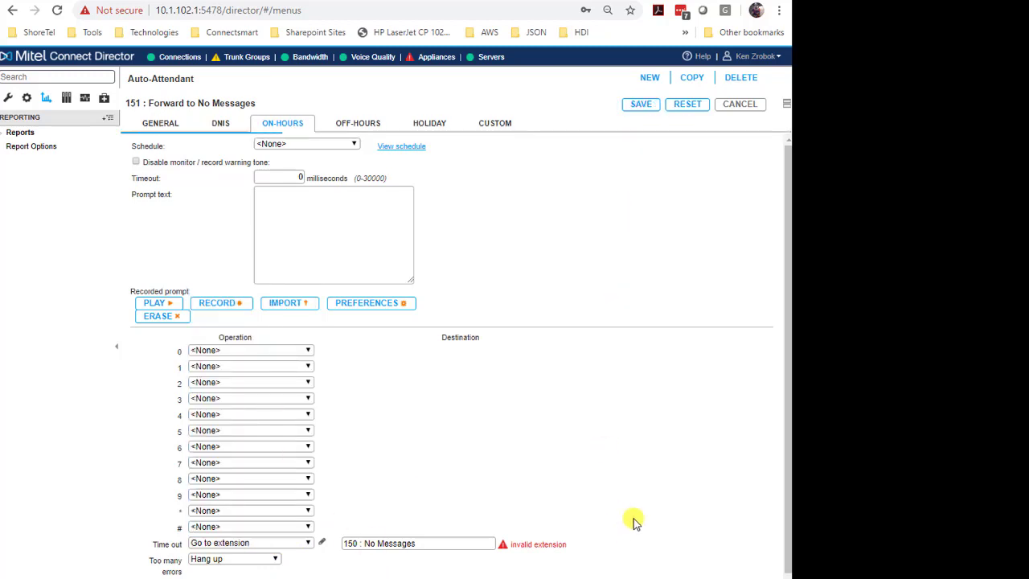
left_click(161, 124)
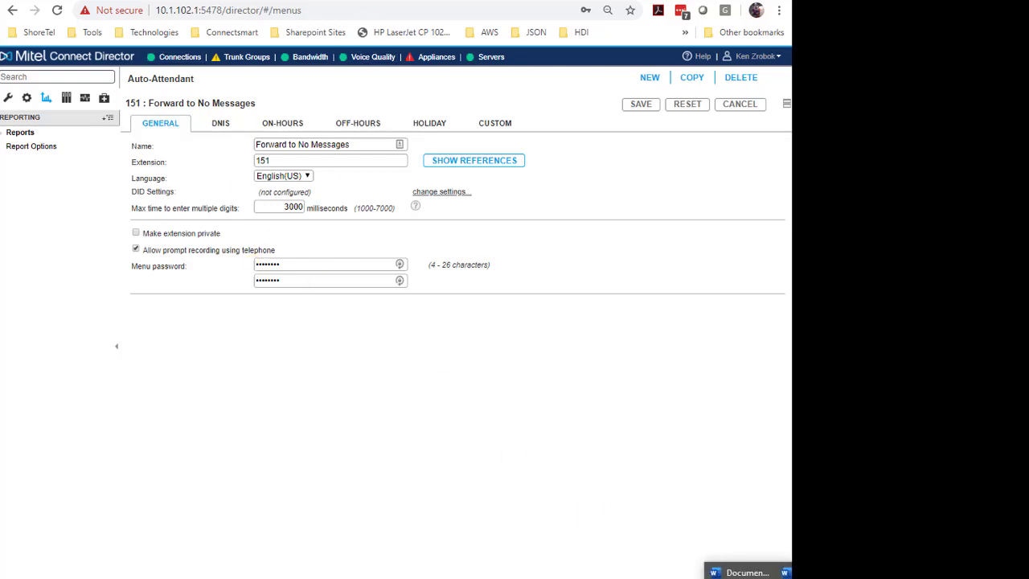
key("alt+Tab")
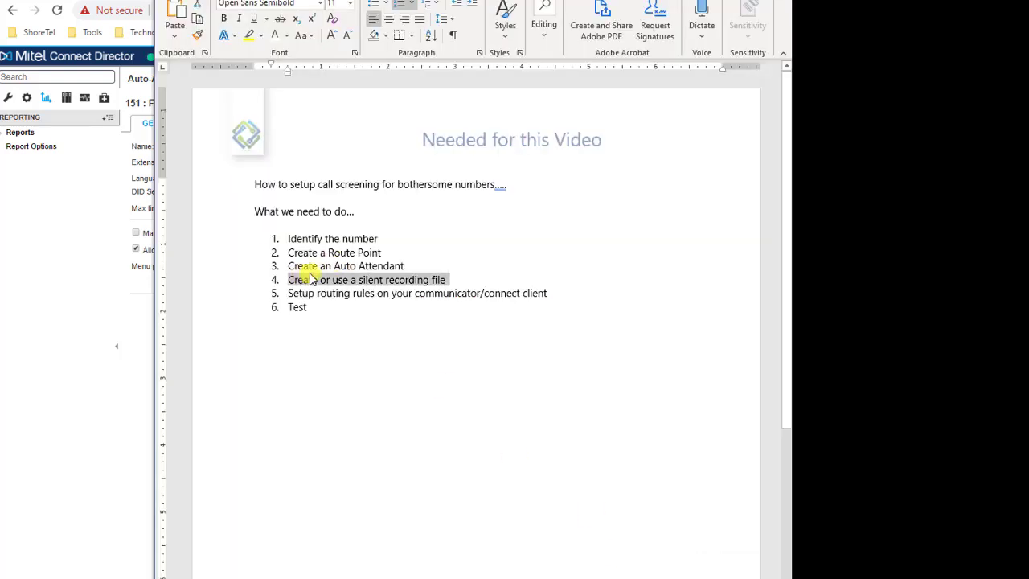
left_click(436, 269)
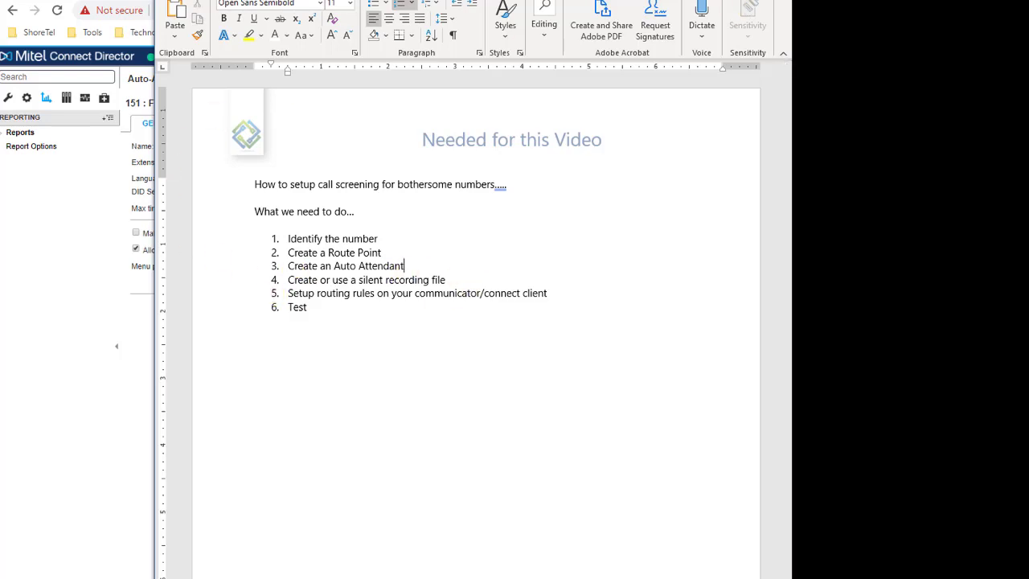
key("alt+Tab")
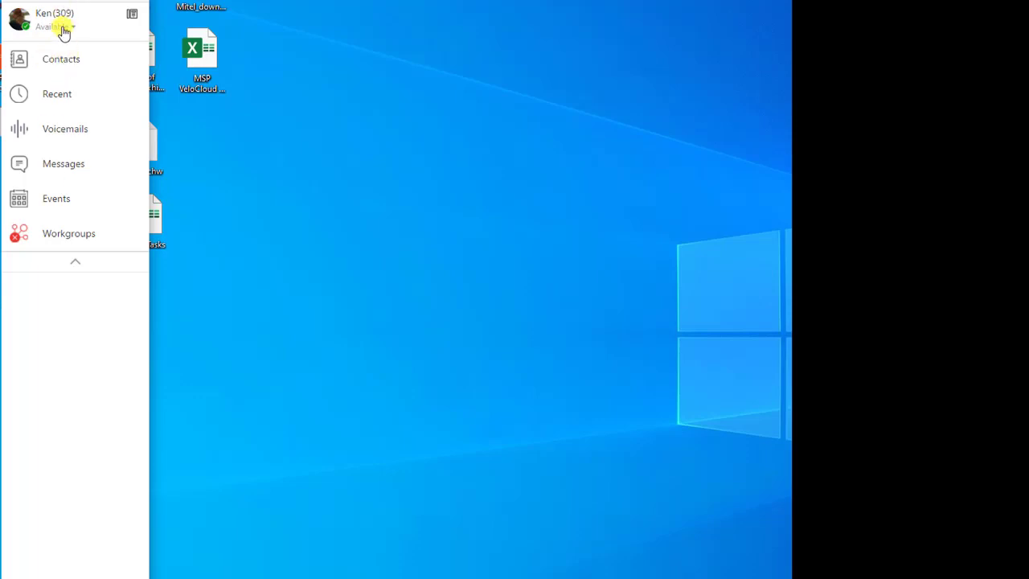
Open Call Routing > Power Routing in the client and edit the first power rule forwarding to 151.
left_click(63, 24)
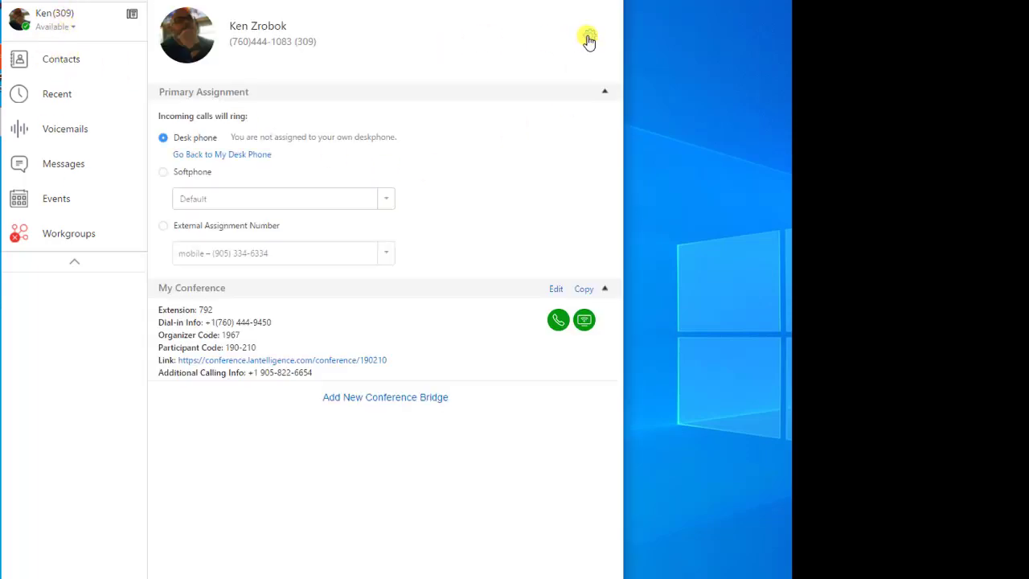
left_click(589, 38)
left_click_drag(643, 21, 472, 18)
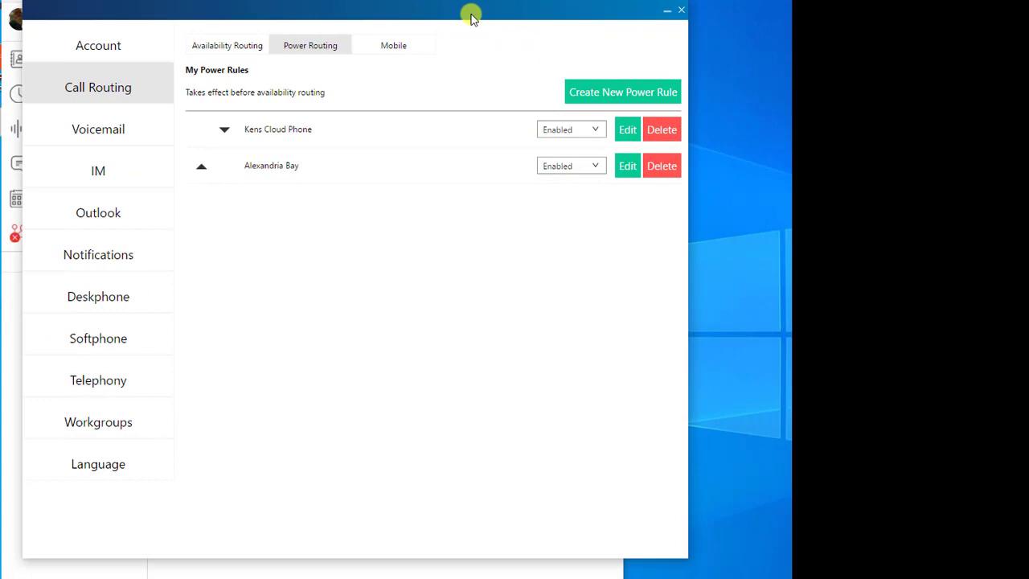
left_click(628, 130)
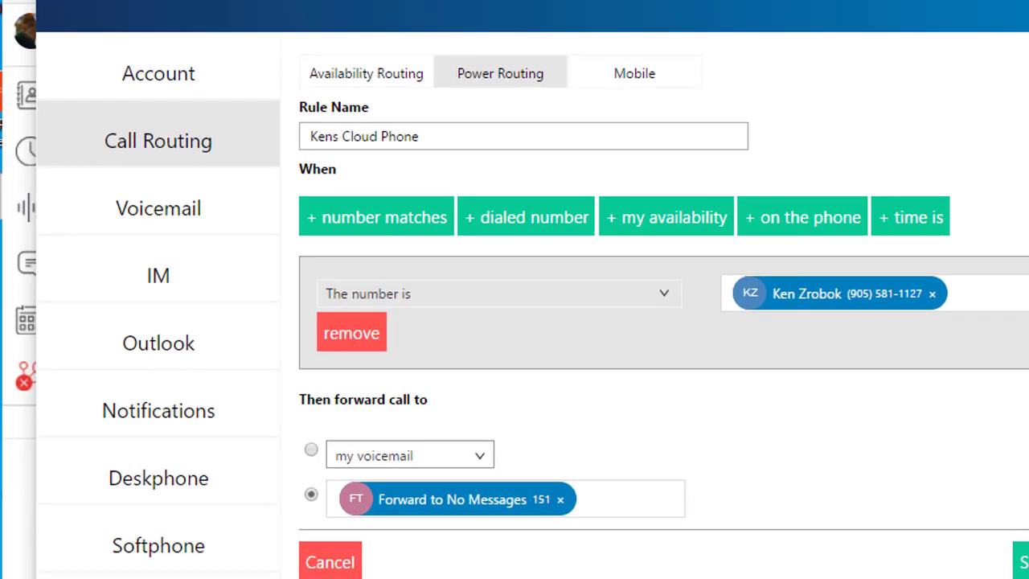
left_click(464, 90)
Return to the power rules list, set the first rule to Disabled and reload the list.
left_click(1021, 562)
left_click(965, 213)
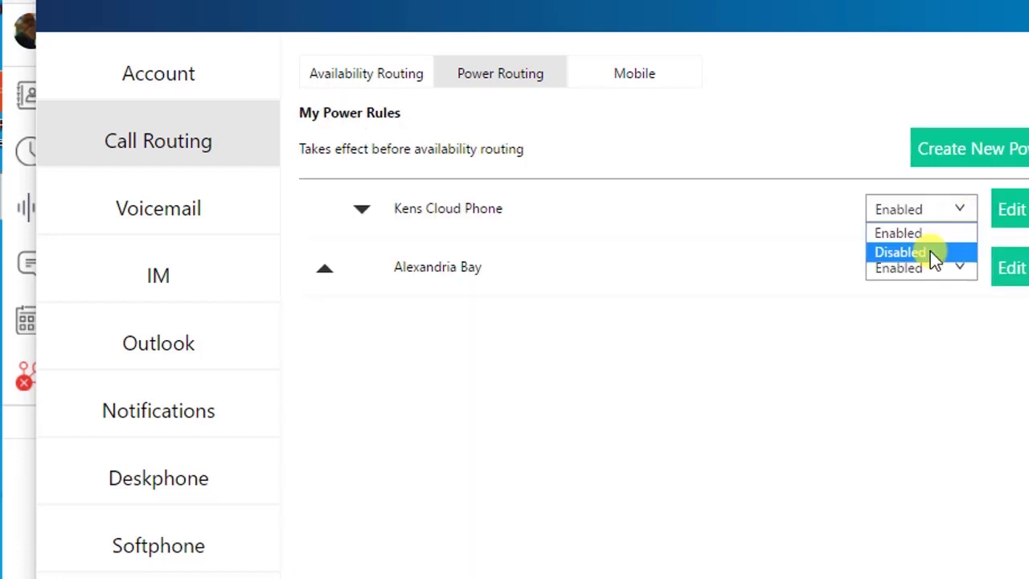
left_click(929, 251)
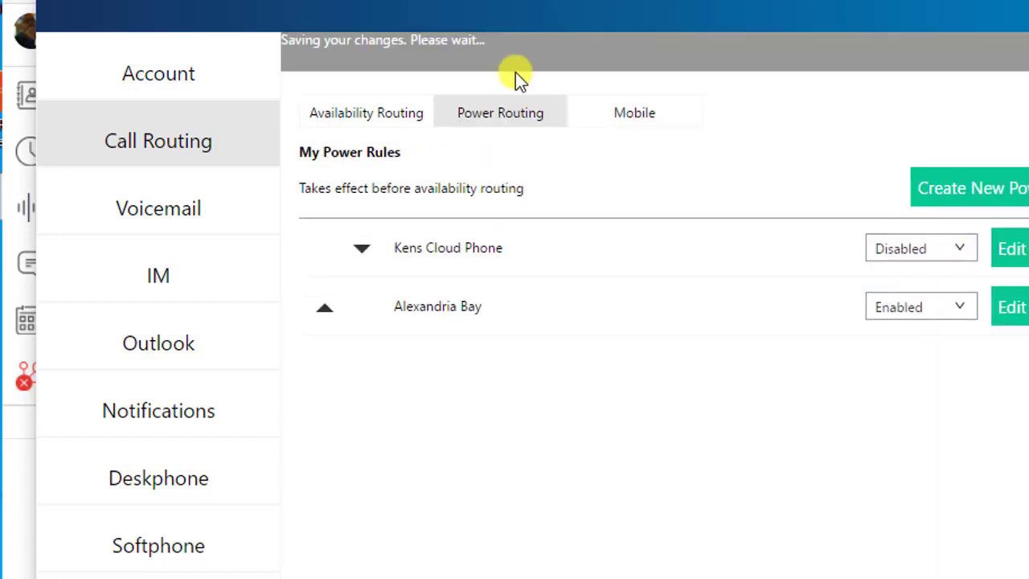
left_click(551, 78)
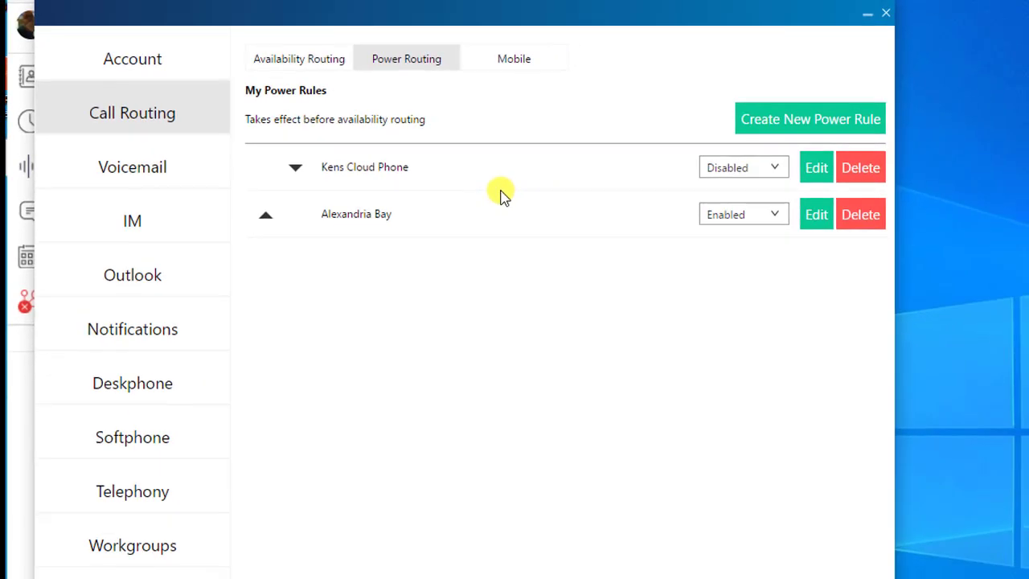
Set the first power rule back to Enabled.
left_click_drag(494, 11, 645, 15)
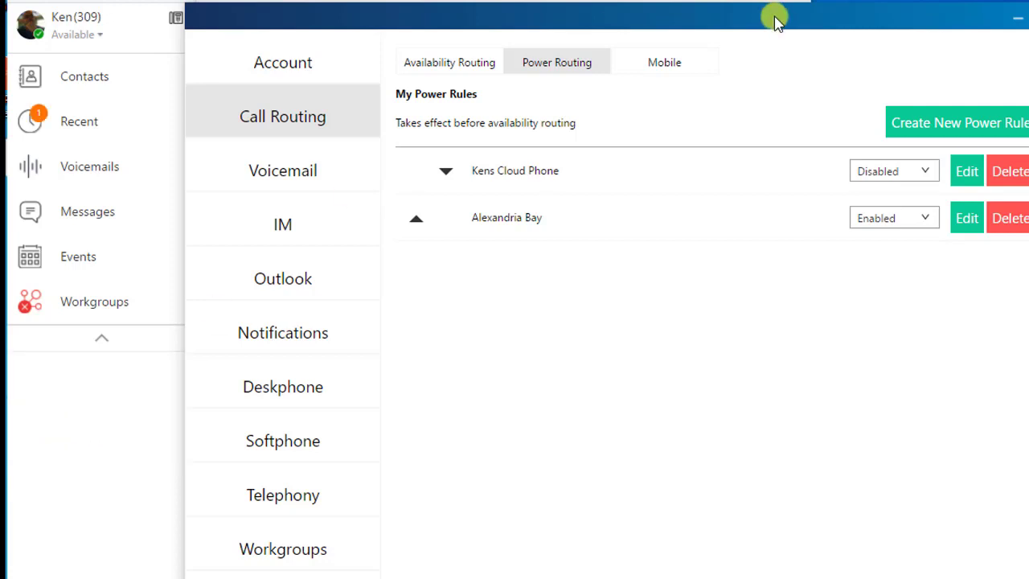
left_click_drag(774, 19, 615, 28)
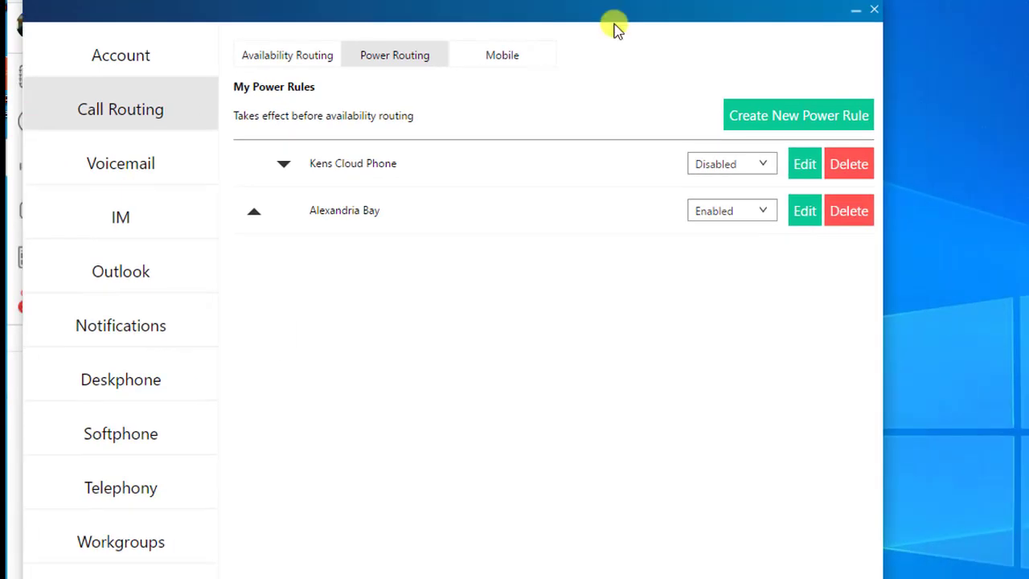
left_click(766, 164)
left_click(752, 185)
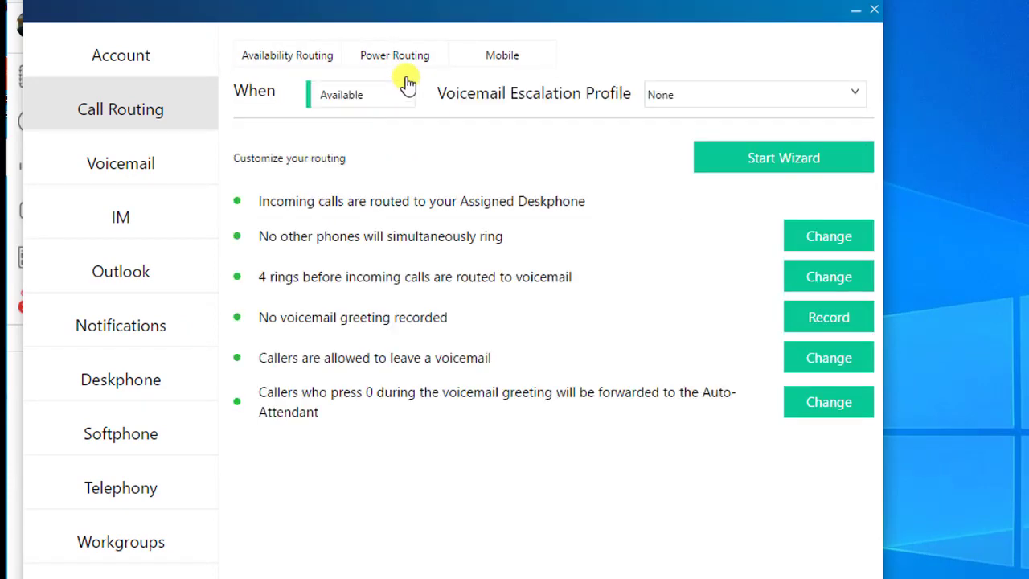
left_click(392, 53)
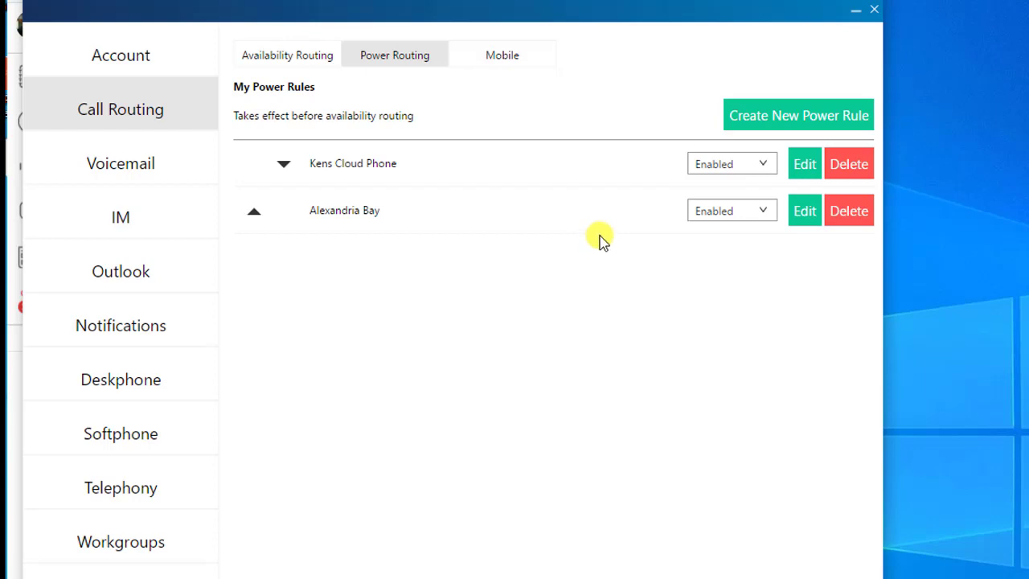
left_click_drag(527, 11, 718, 24)
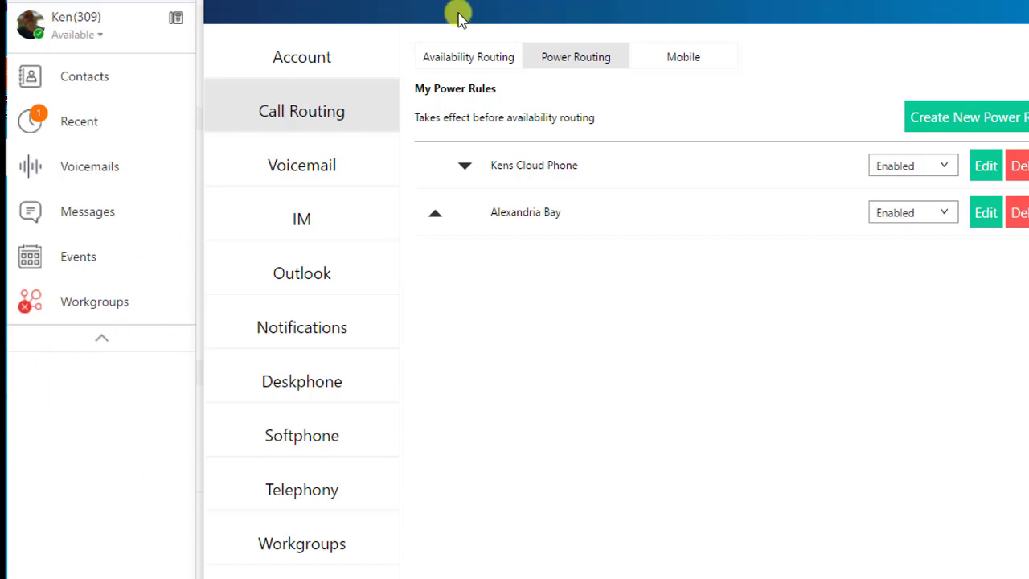
left_click_drag(753, 16, 597, 18)
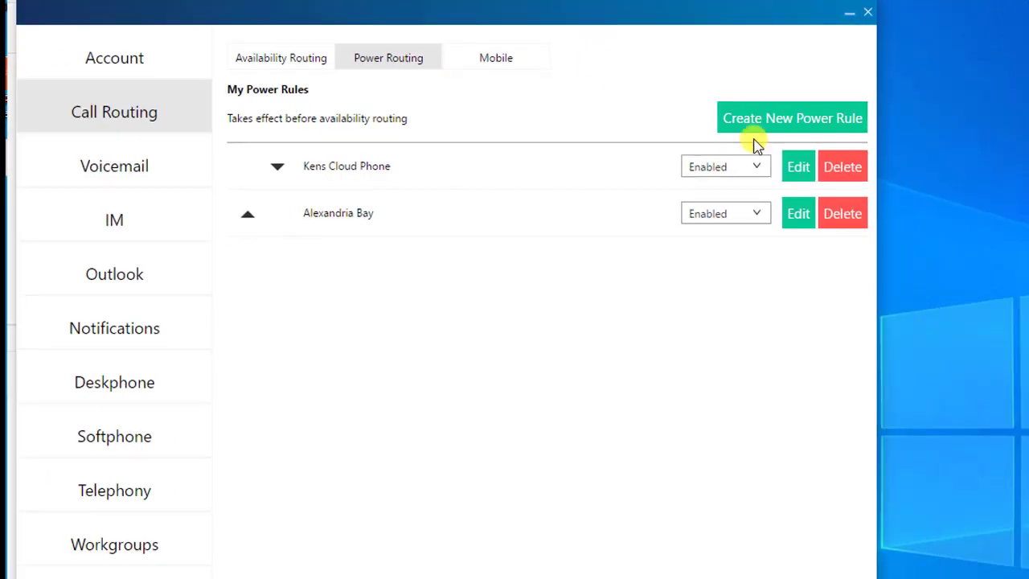
left_click(852, 123)
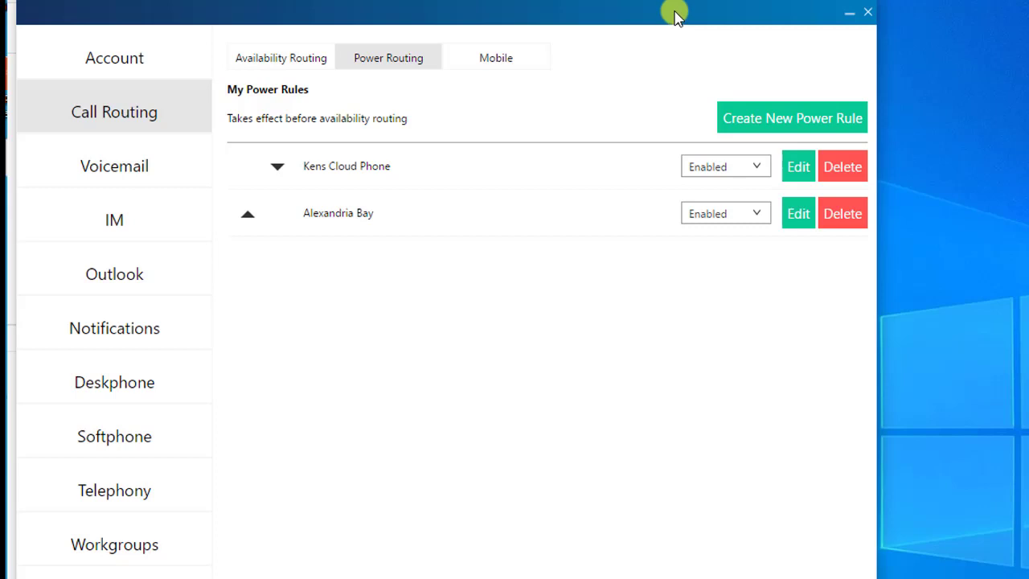
left_click_drag(675, 16, 715, 19)
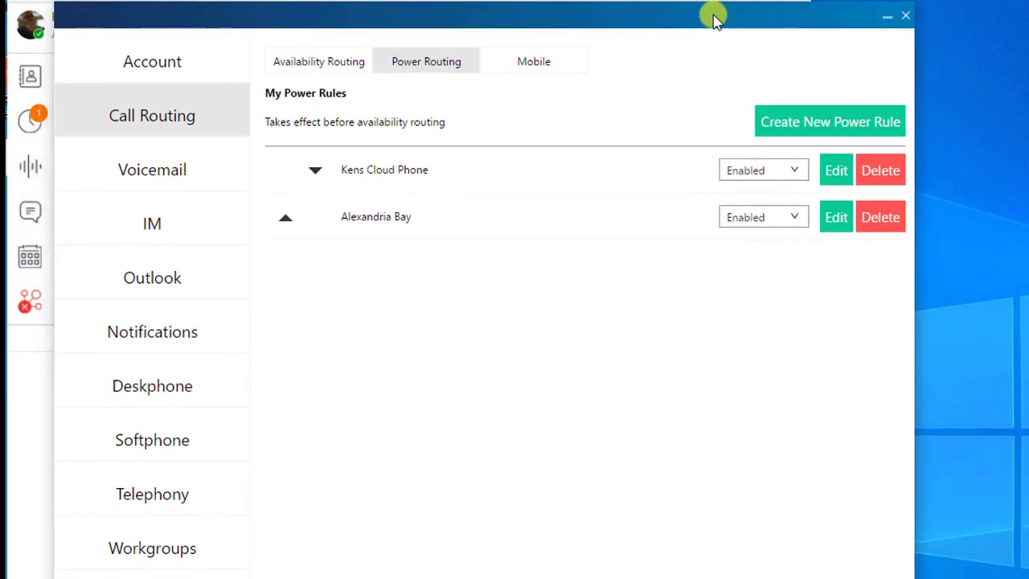